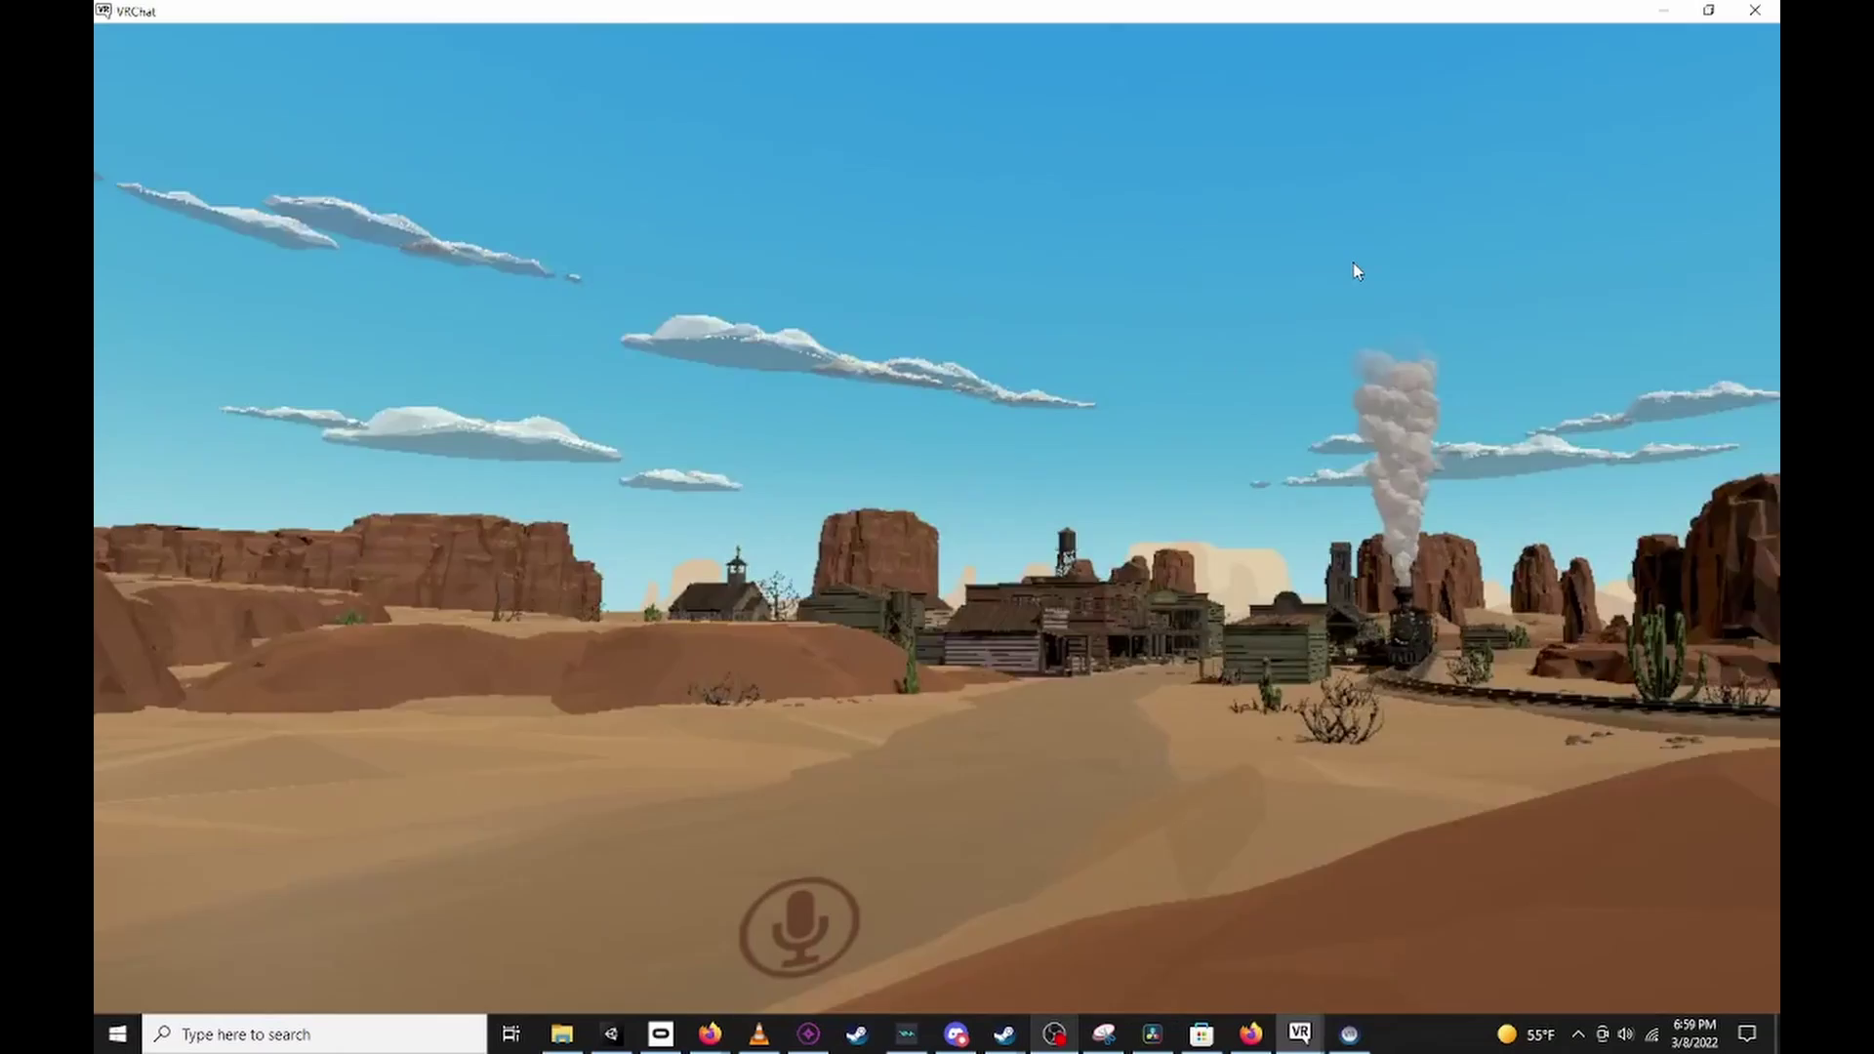
{"action": "key", "text": "w"}
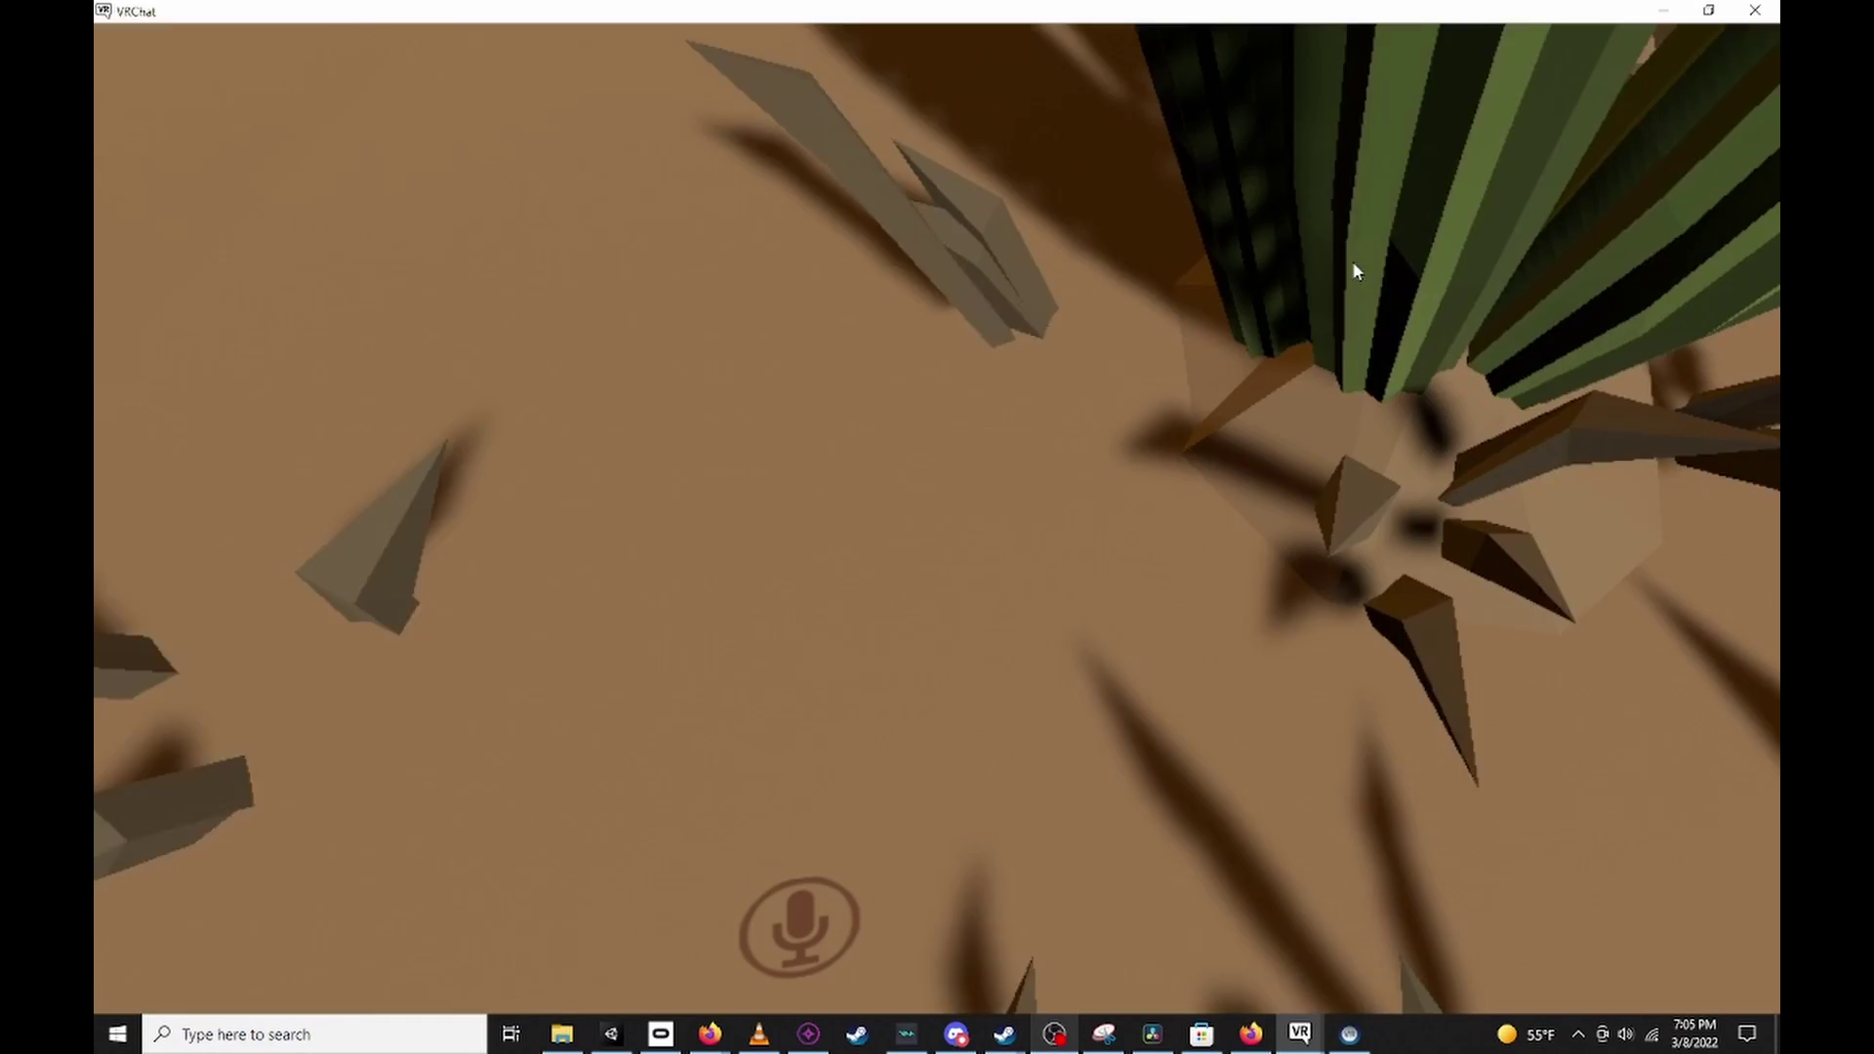
{"action": "key", "text": "Escape"}
{"action": "key", "text": "Escape"}
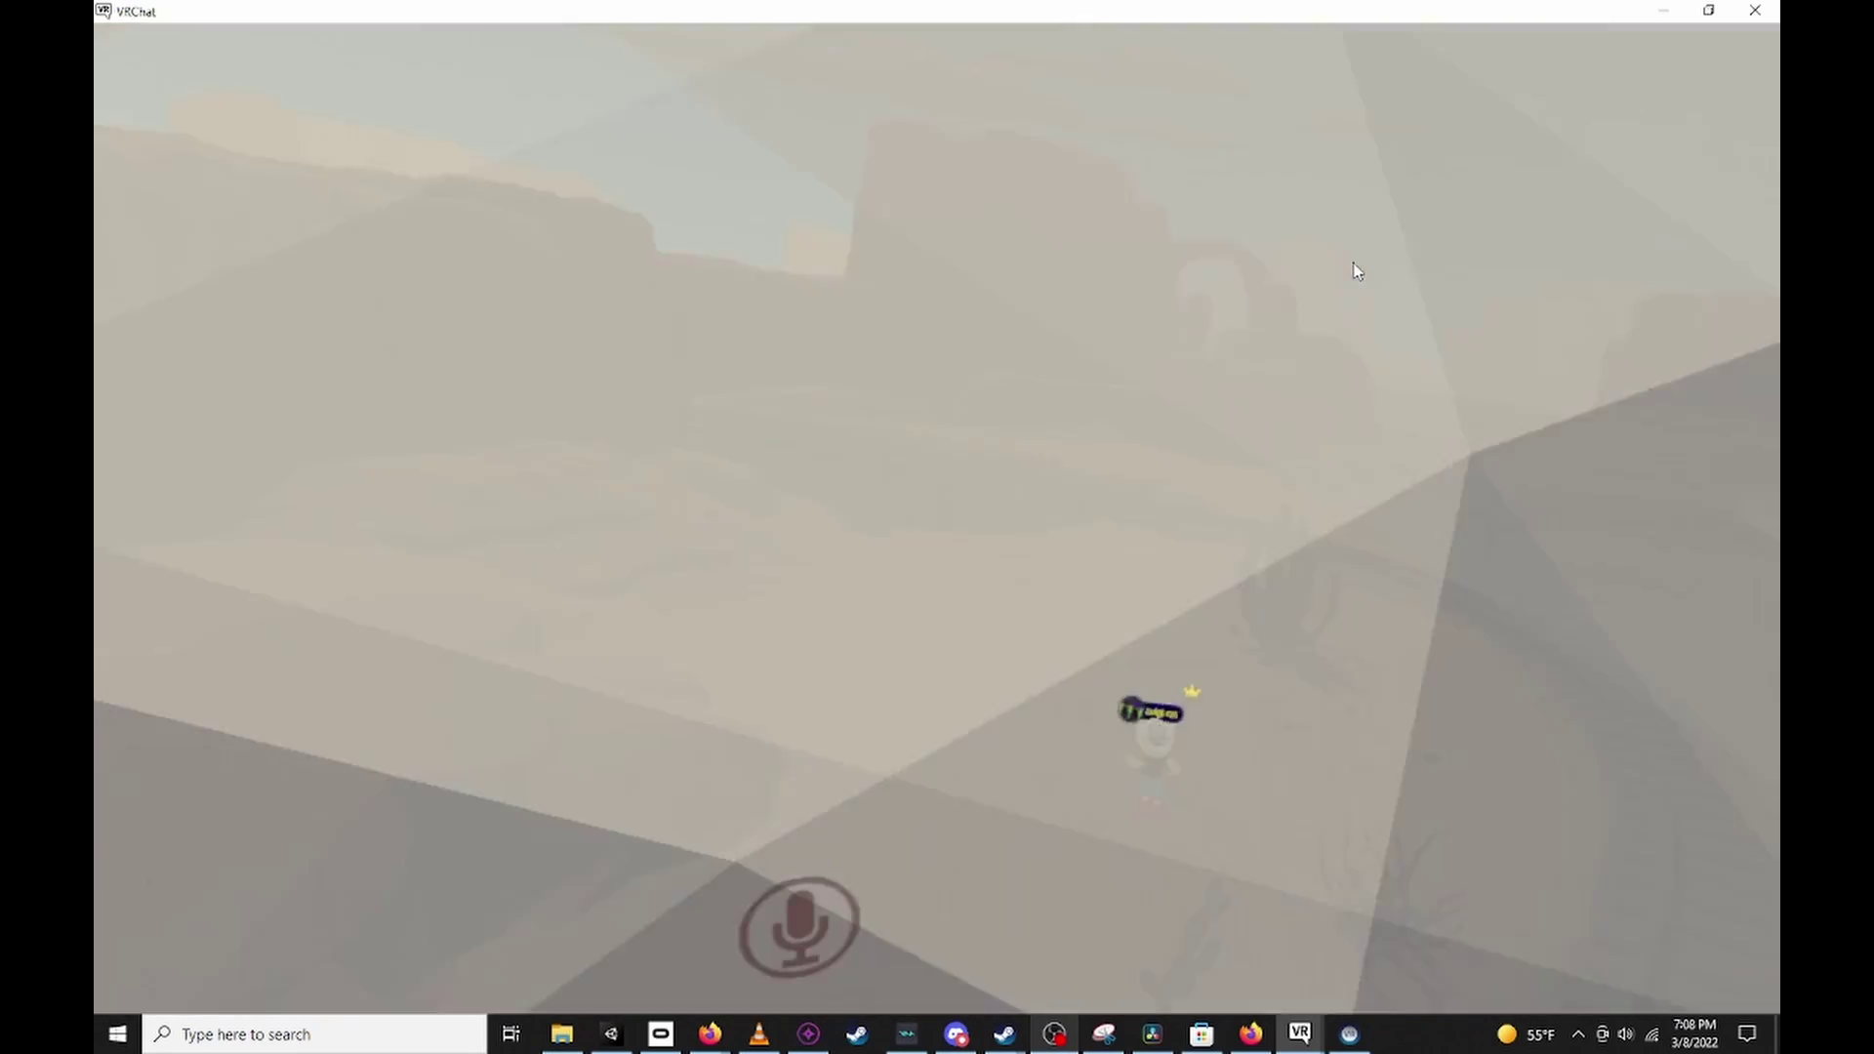
{"action": "key", "text": "w"}
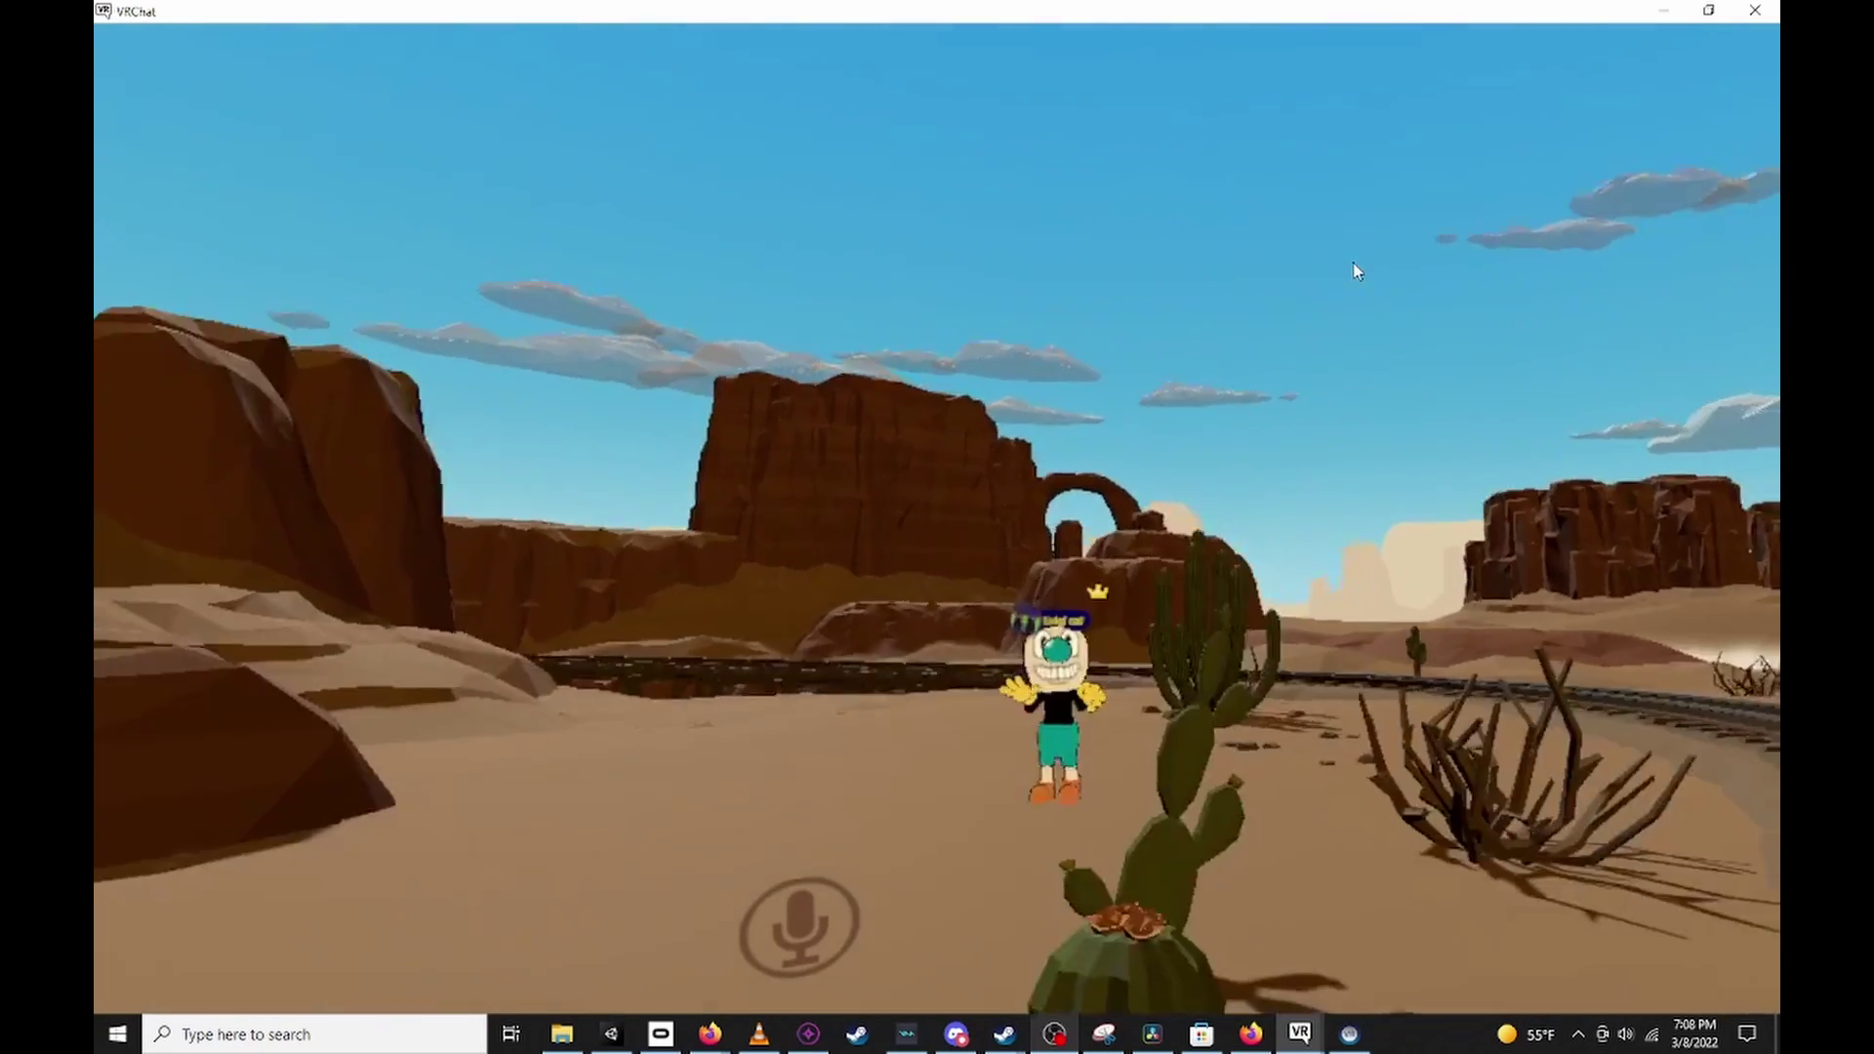
{"action": "key", "text": "w"}
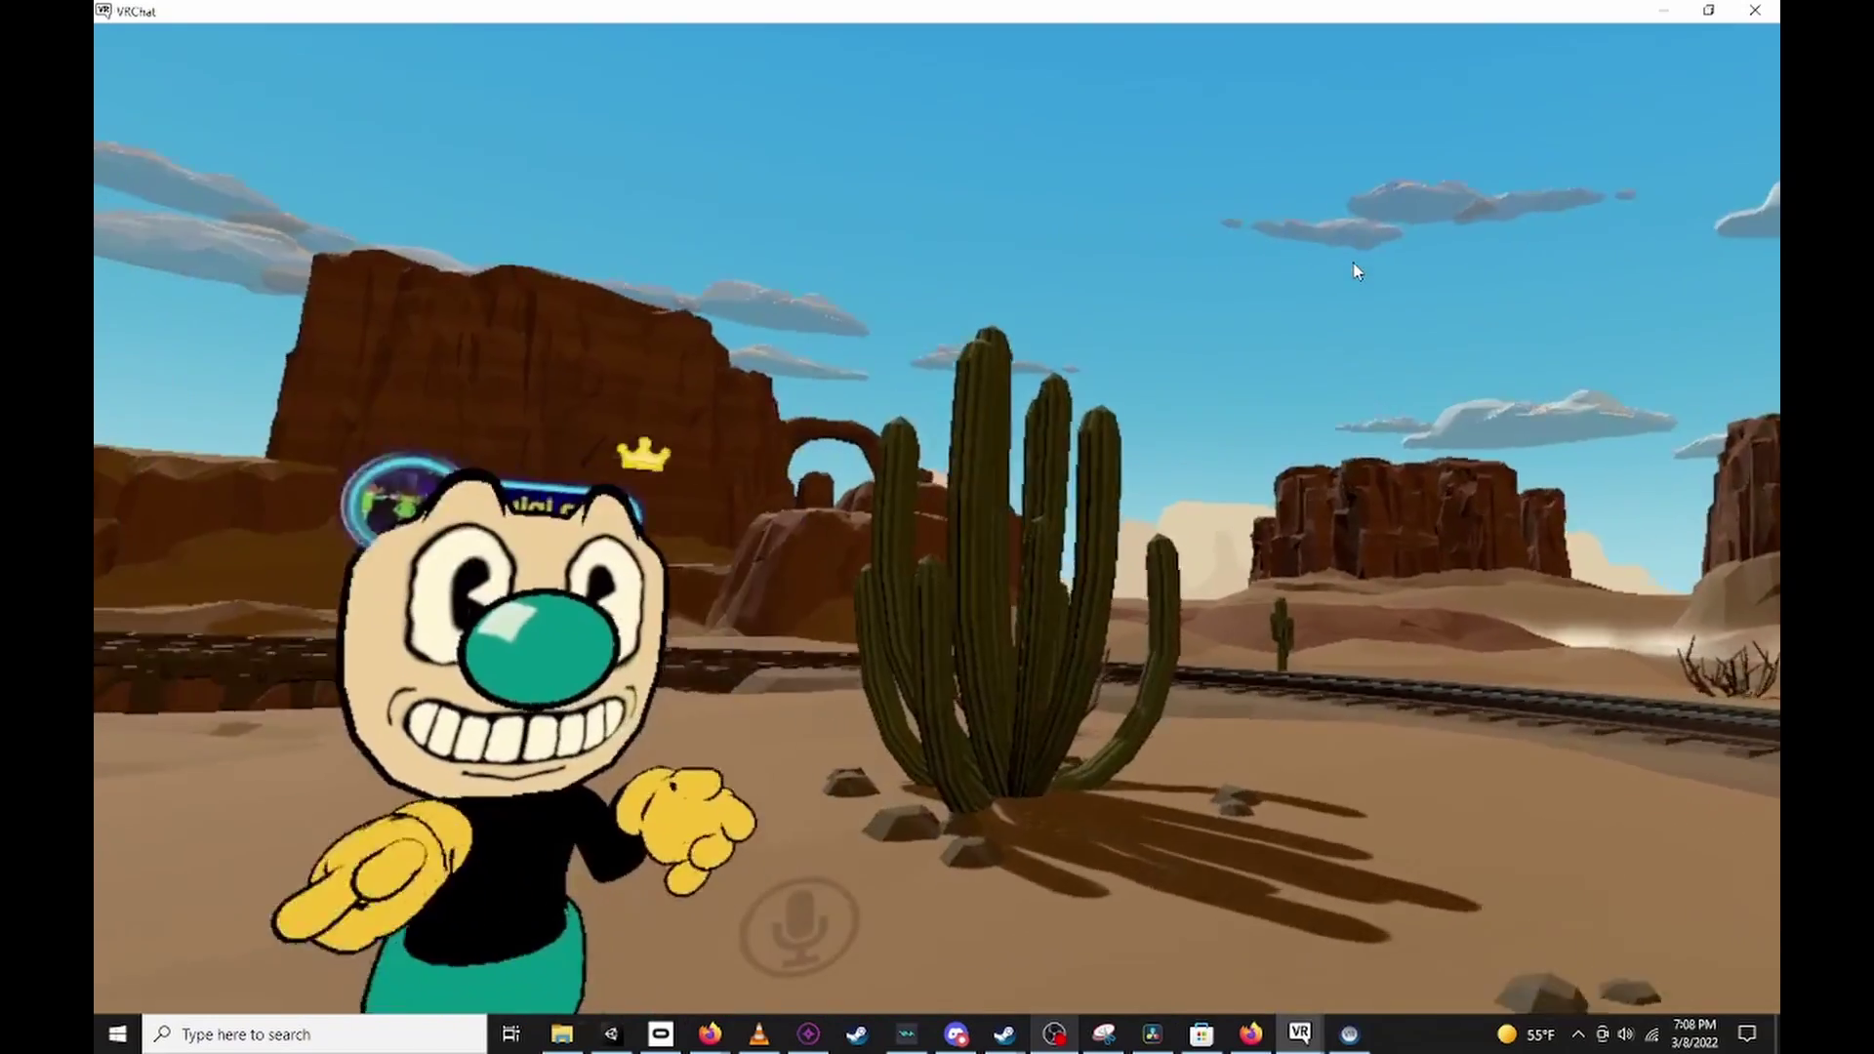
{"action": "key", "text": "w"}
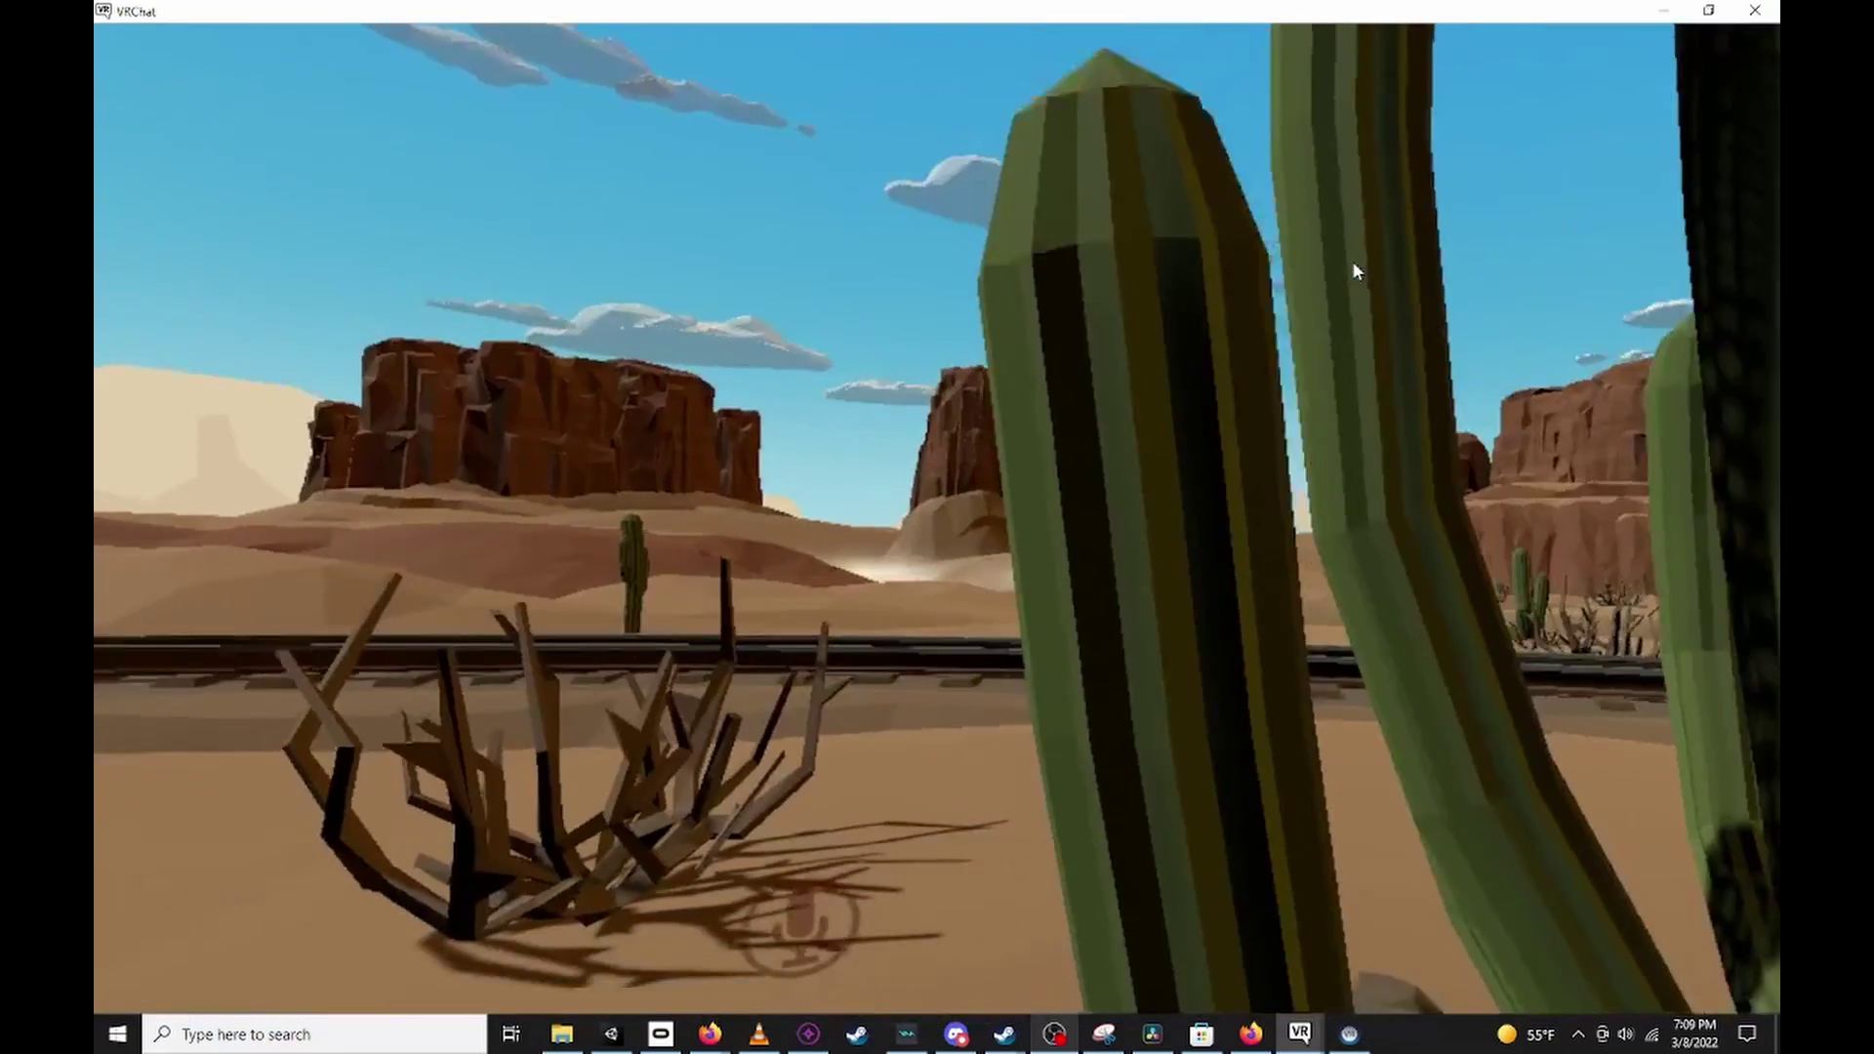
{"action": "key", "text": "r"}
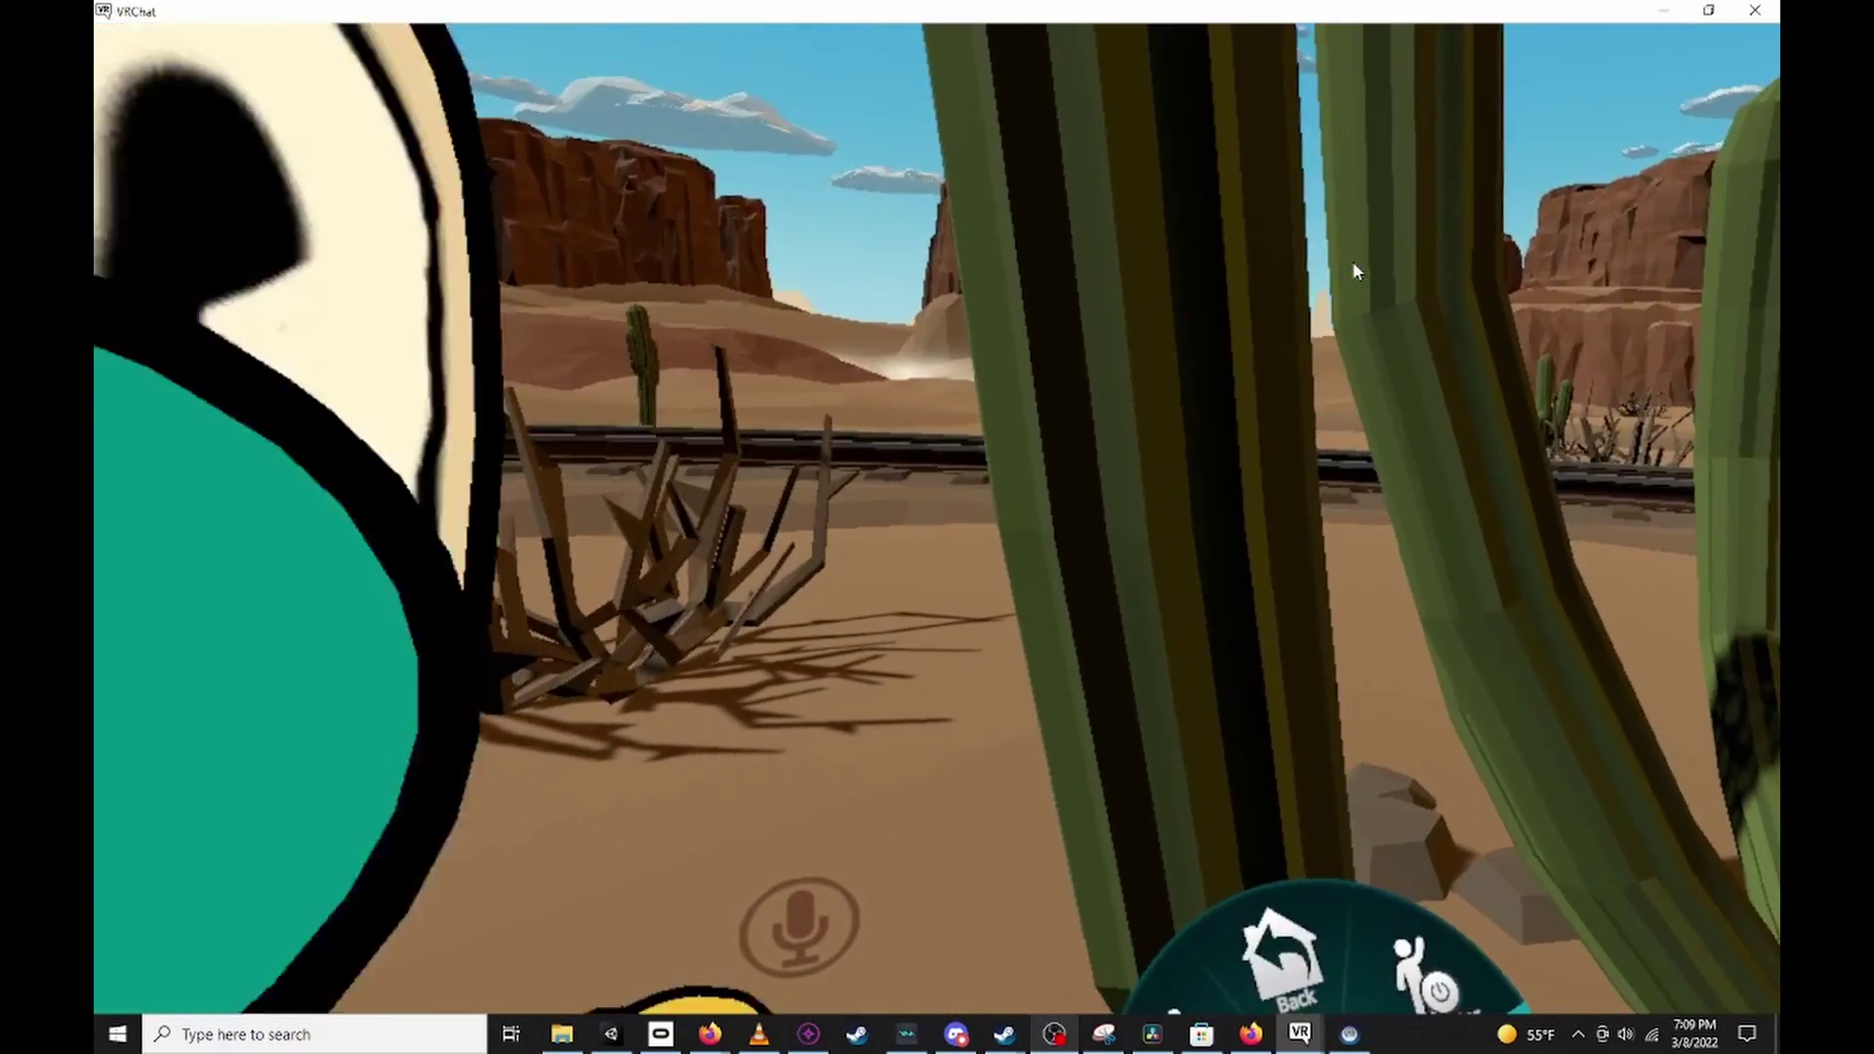